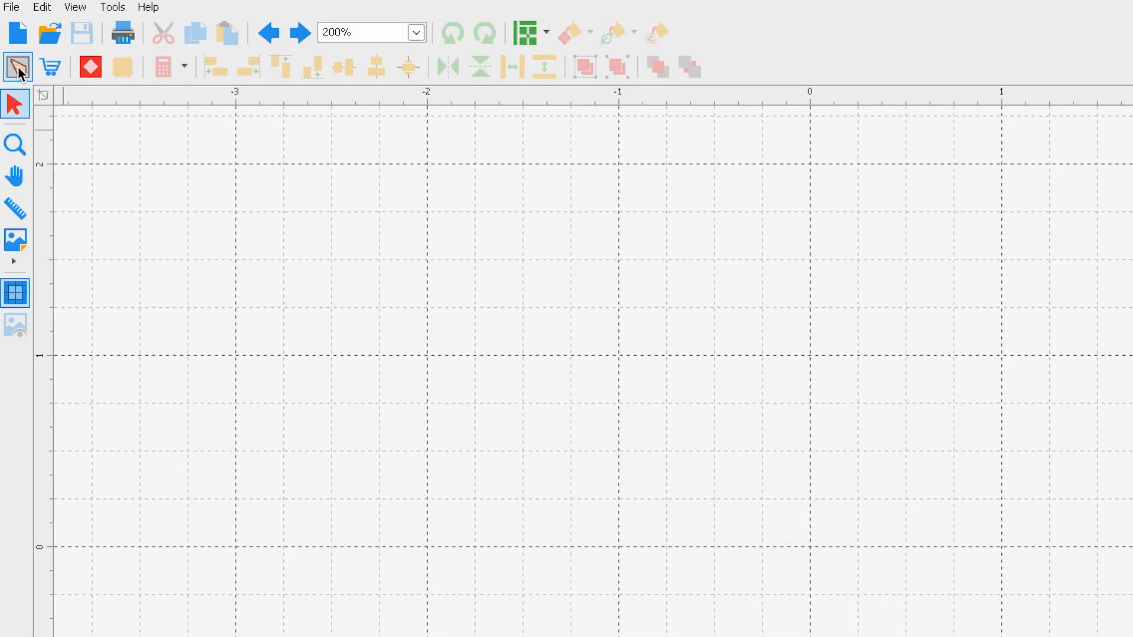
- Open the cutting dies list, view the size and set filter options, and find dies matching "square"
{"action": "left_click", "coordinate": [18, 69]}
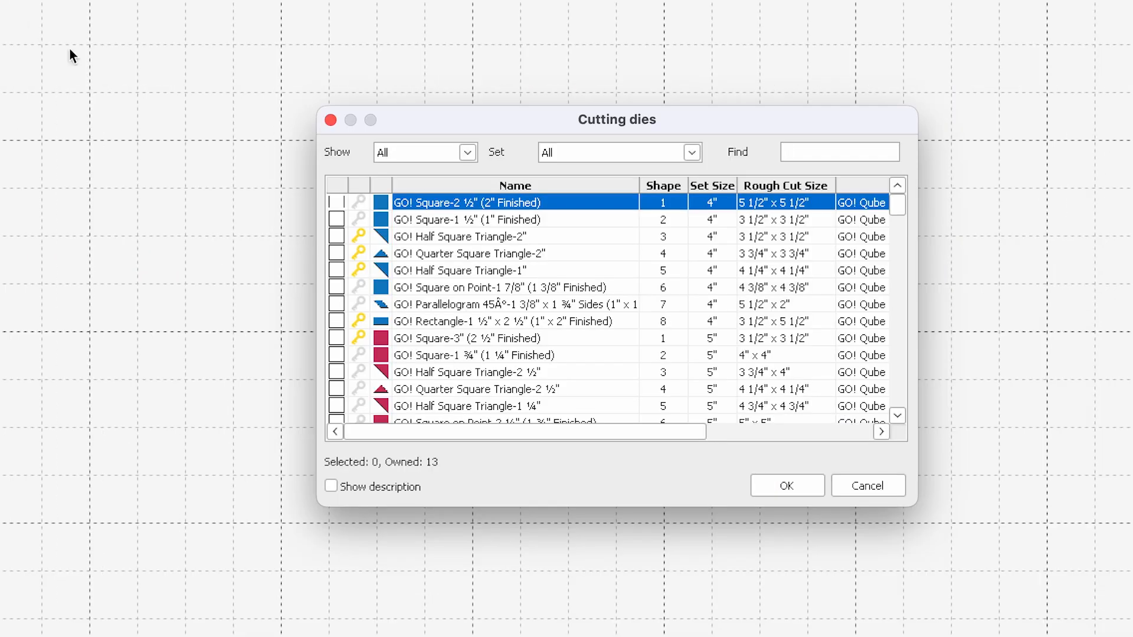
{"action": "left_click", "coordinate": [468, 152]}
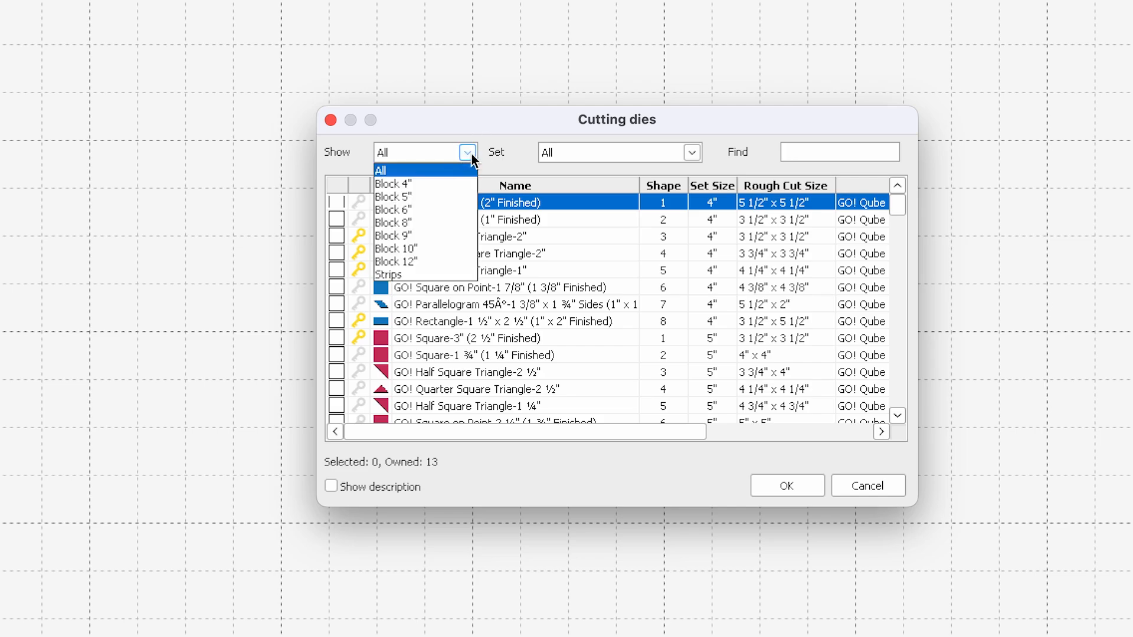
{"action": "left_click", "coordinate": [694, 154]}
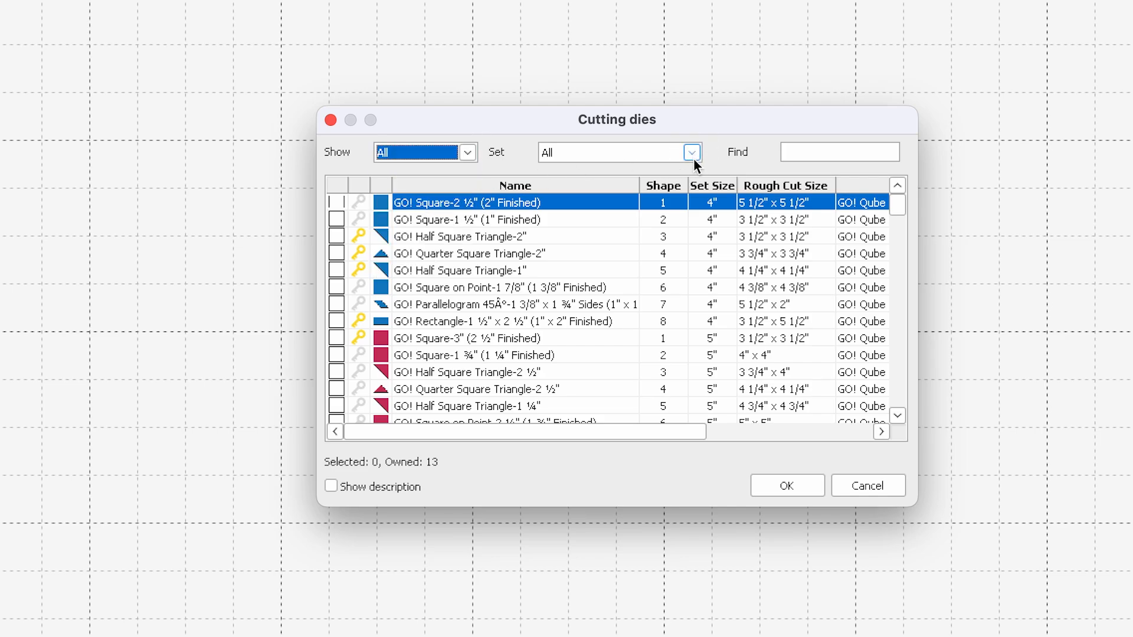
{"action": "left_click", "coordinate": [692, 159]}
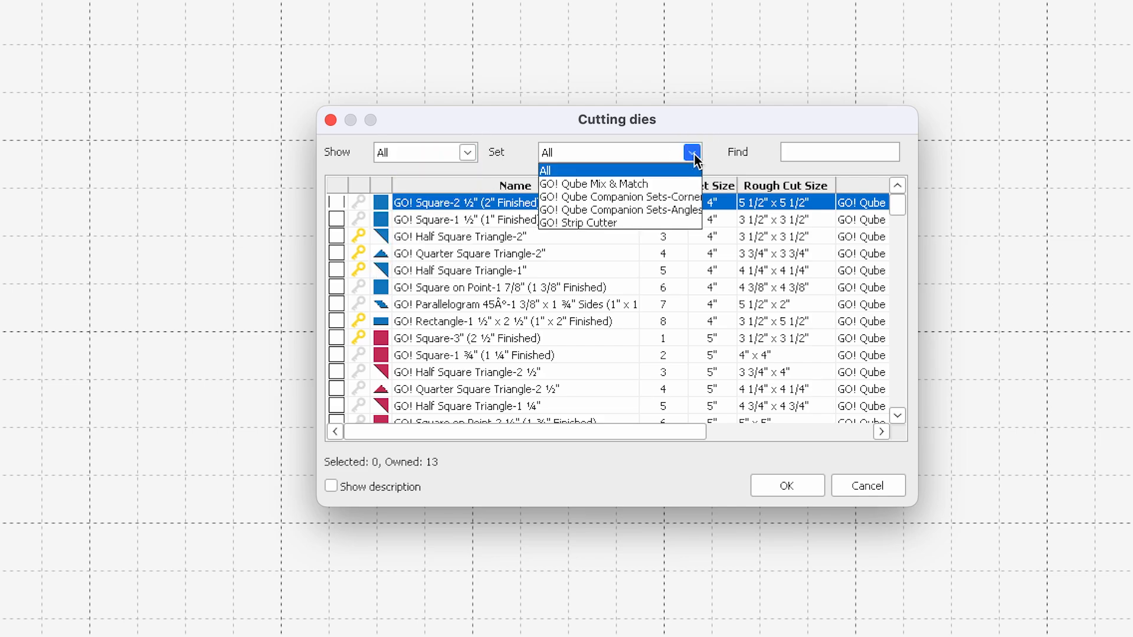
{"action": "left_click", "coordinate": [795, 157]}
{"action": "left_click", "coordinate": [796, 153]}
{"action": "type", "text": "square"}
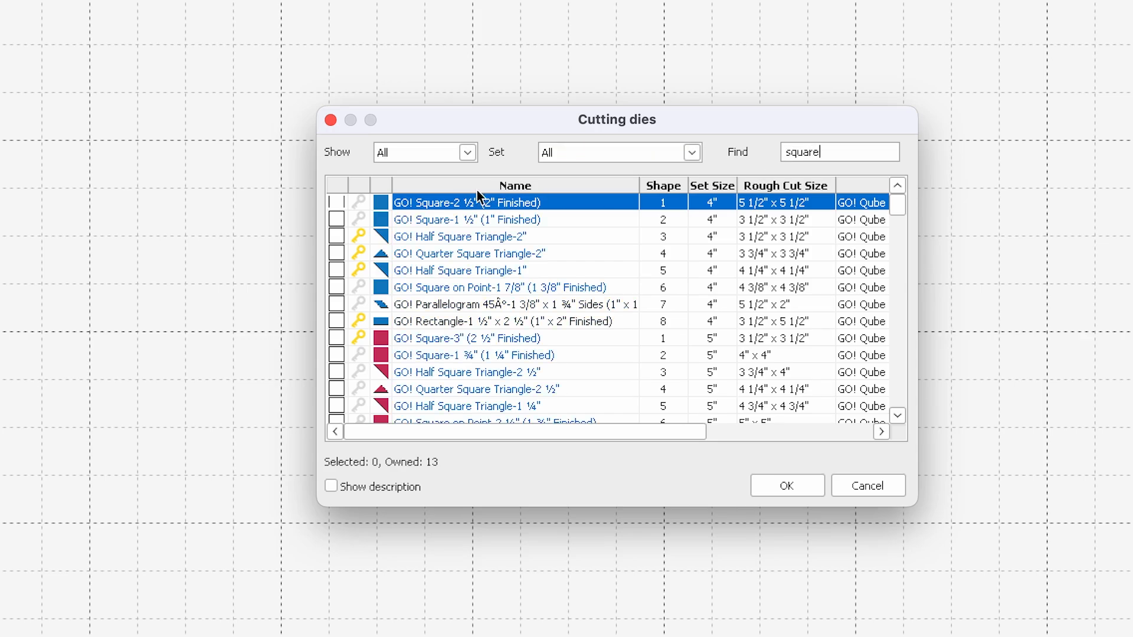
- Add the GO! Square-2 ½", Square-1 ½", Half Square Triangle-2" and Half Square Triangle-1" dies to the design
{"action": "left_click", "coordinate": [337, 202]}
{"action": "left_click", "coordinate": [337, 219]}
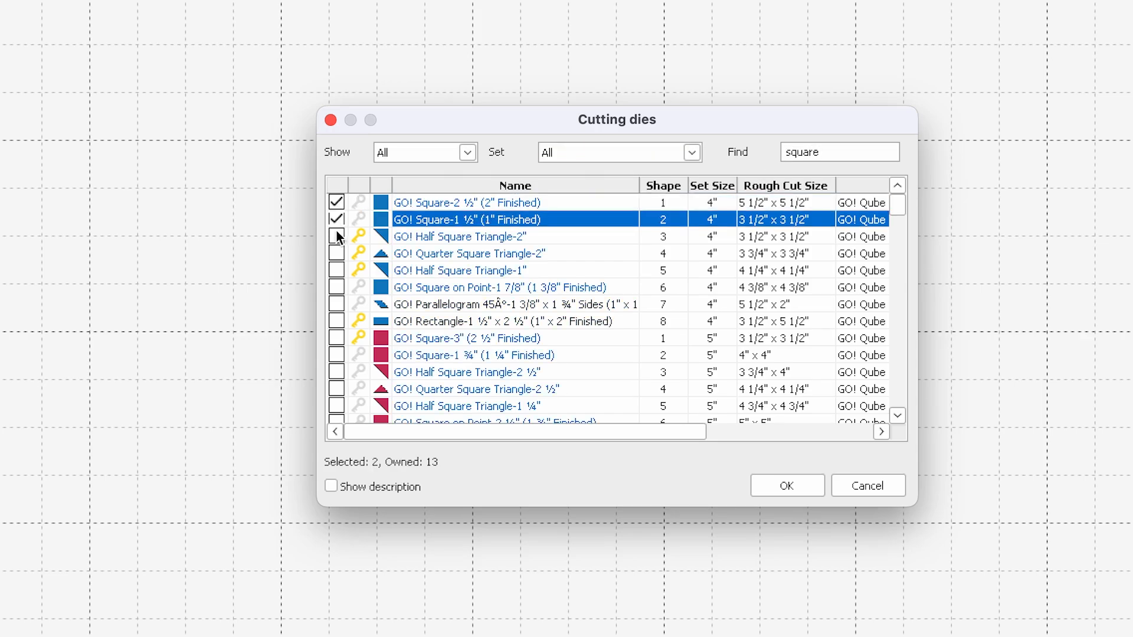
{"action": "left_click", "coordinate": [336, 237]}
{"action": "key", "text": "Return"}
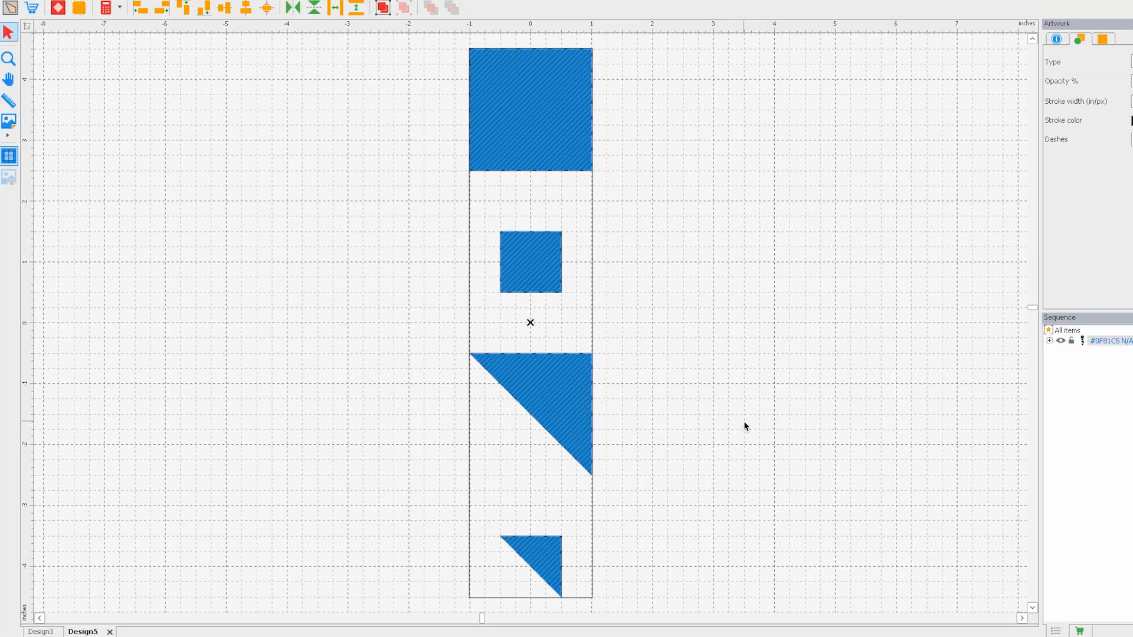
{"action": "left_click", "coordinate": [743, 420]}
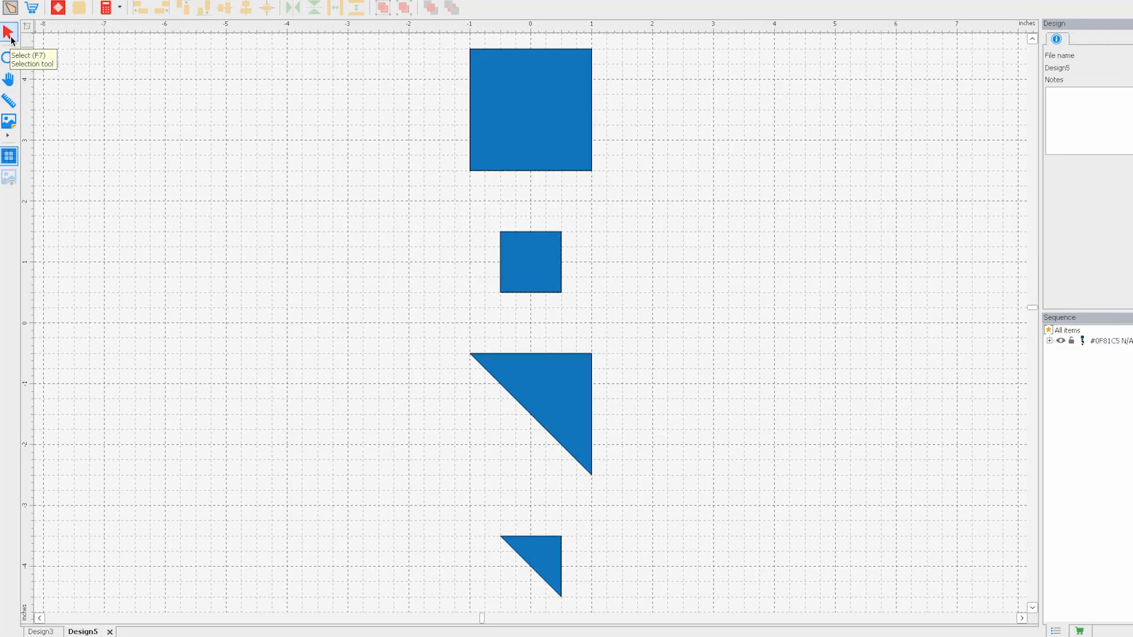
- Place the large triangle flush against the large square and fit the small square into the corner below the triangle's diagonal
{"action": "left_click_drag", "start_coordinate": [498, 363], "coordinate": [400, 68]}
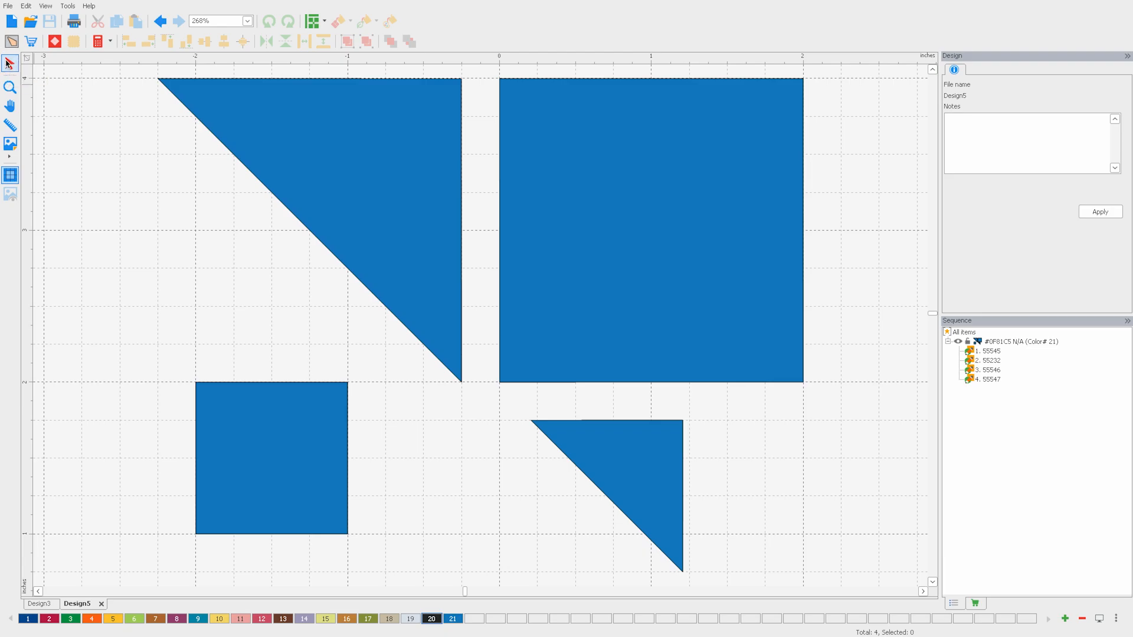
{"action": "left_click", "coordinate": [311, 120]}
{"action": "left_click_drag", "start_coordinate": [312, 121], "coordinate": [352, 122]}
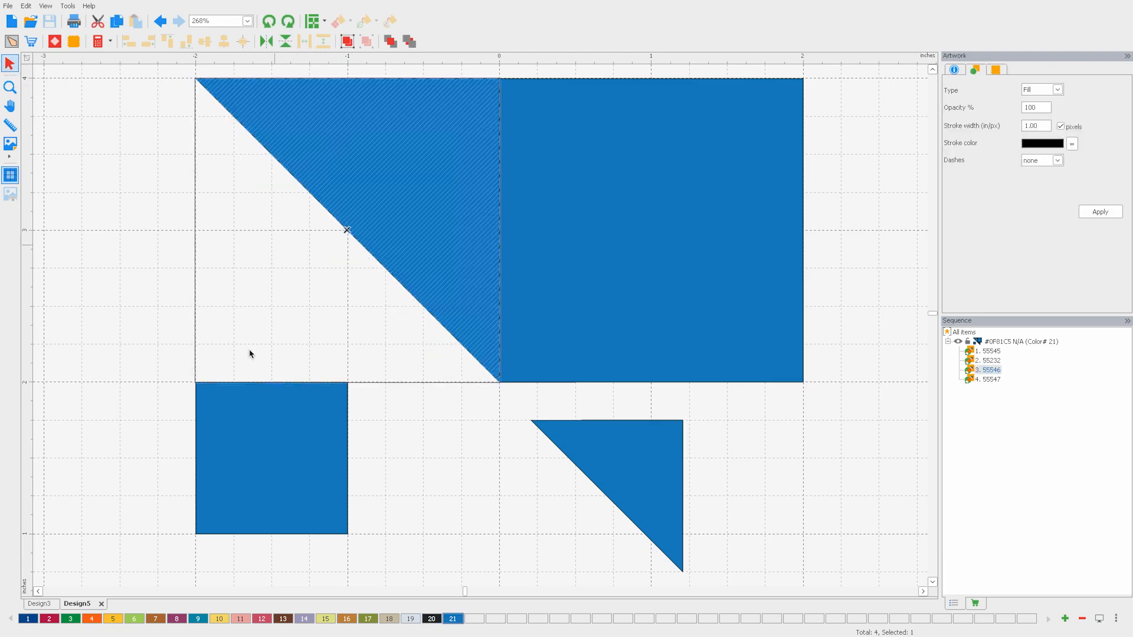
{"action": "left_click_drag", "start_coordinate": [303, 450], "coordinate": [303, 298]}
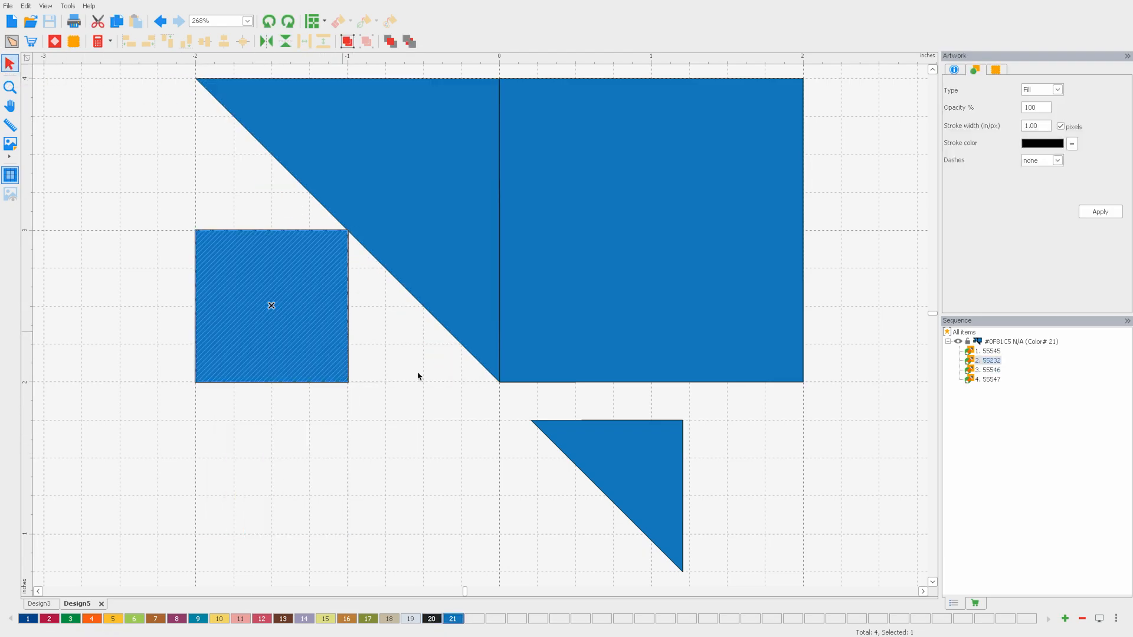
- Try rotating the small triangle clockwise and counterclockwise
{"action": "left_click", "coordinate": [614, 446]}
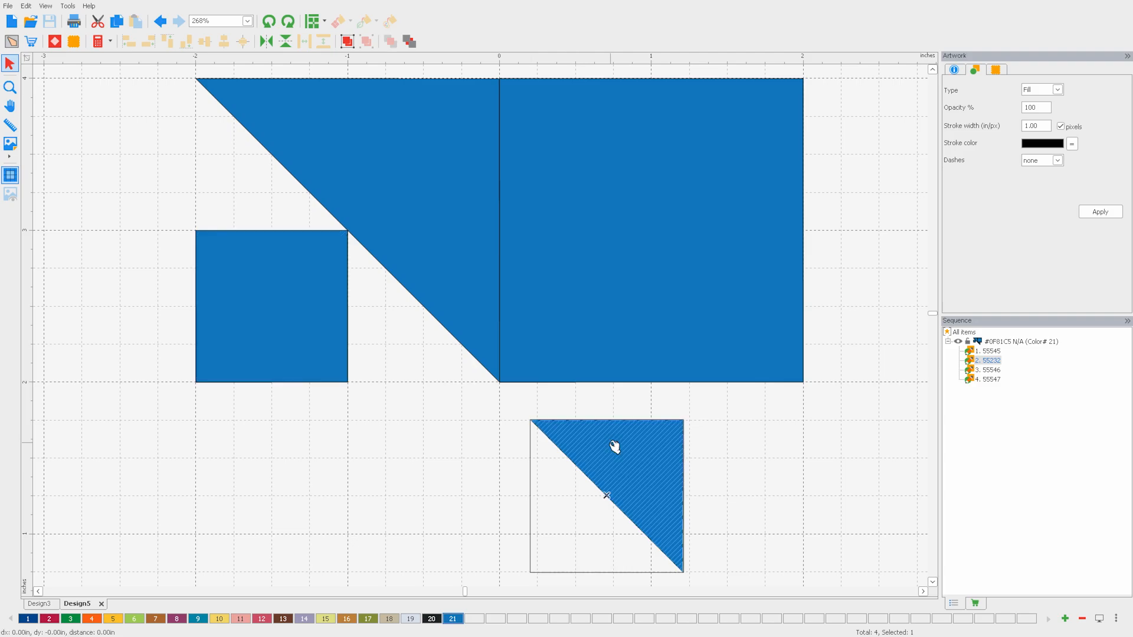
{"action": "left_click", "coordinate": [288, 22]}
{"action": "left_click", "coordinate": [288, 22]}
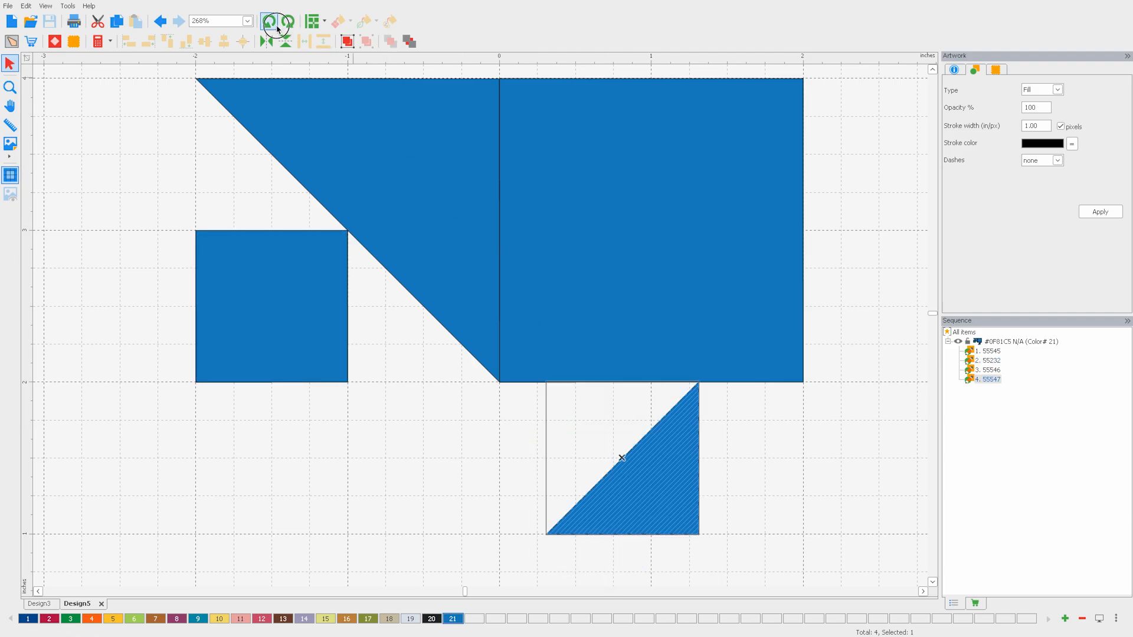
{"action": "left_click", "coordinate": [275, 24]}
{"action": "left_click", "coordinate": [275, 25]}
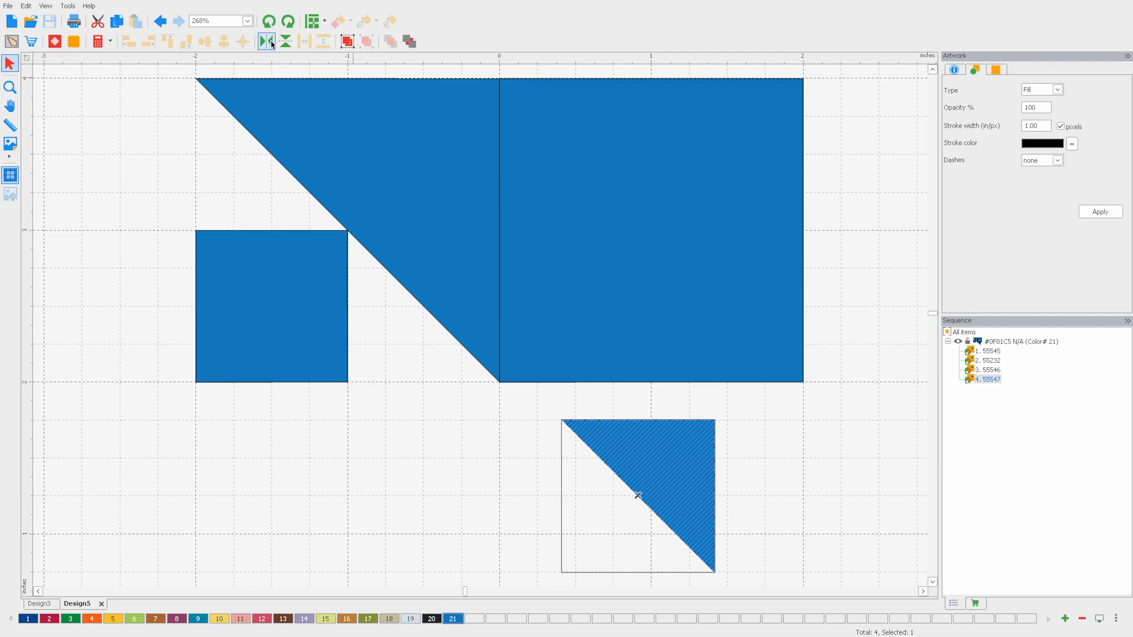
- Mirror the small triangle horizontally and vertically
{"action": "left_click", "coordinate": [273, 44]}
{"action": "left_click", "coordinate": [271, 43]}
{"action": "left_click", "coordinate": [280, 44]}
{"action": "left_click", "coordinate": [280, 45]}
{"action": "left_click", "coordinate": [609, 236], "text": "shift"}
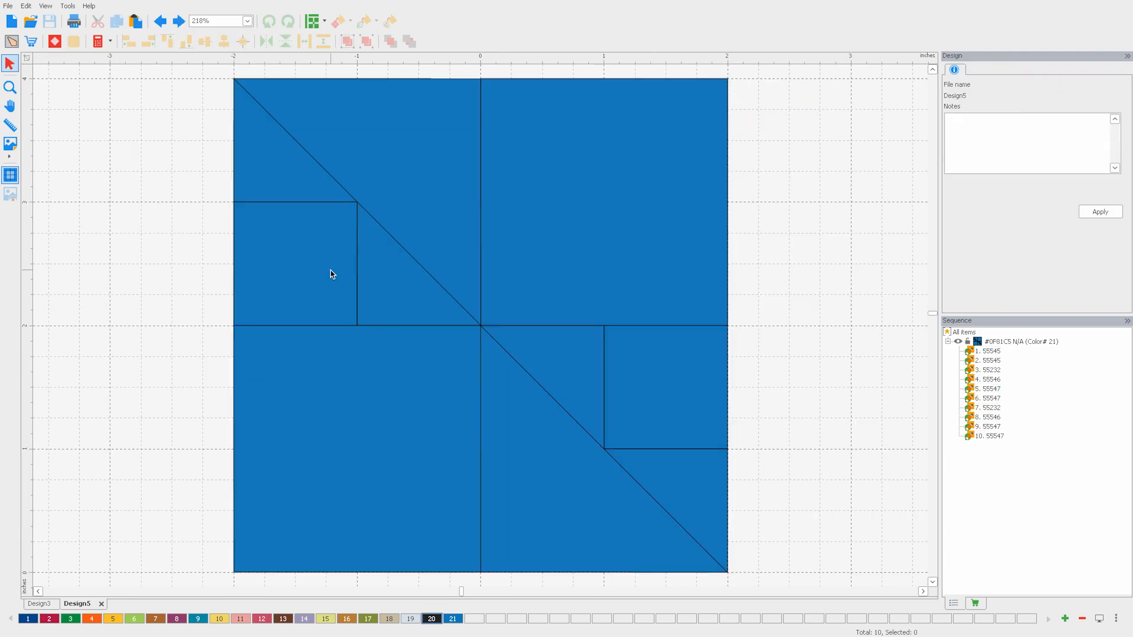
- Recolor the two small squares with Green Apple, palette color 15
{"action": "left_click", "coordinate": [331, 273]}
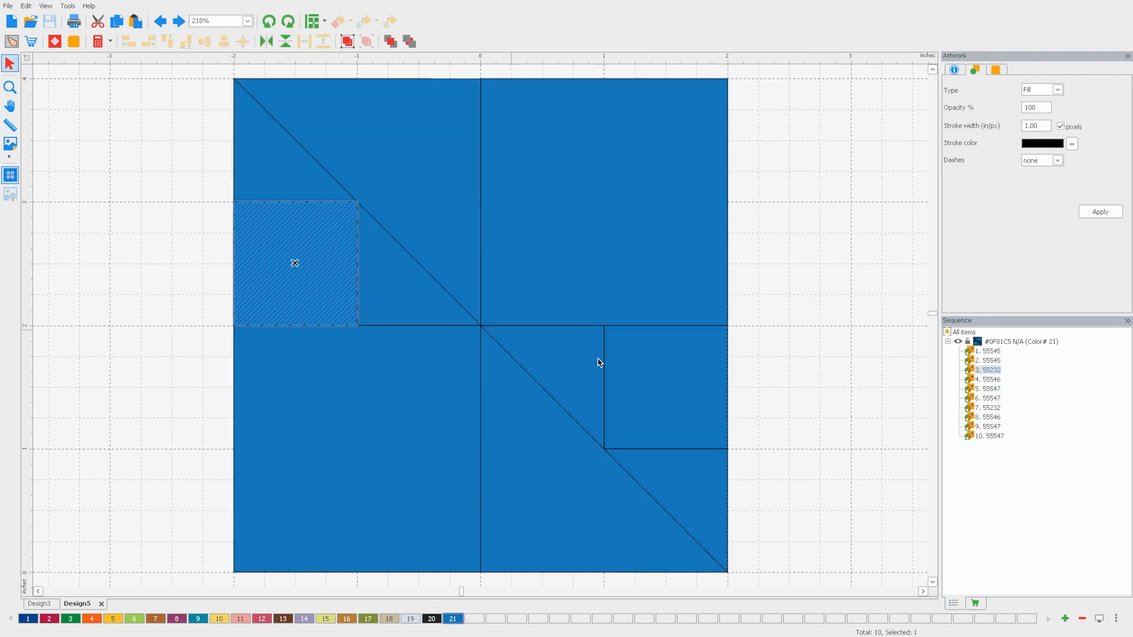
{"action": "left_click", "coordinate": [649, 372], "text": "shift"}
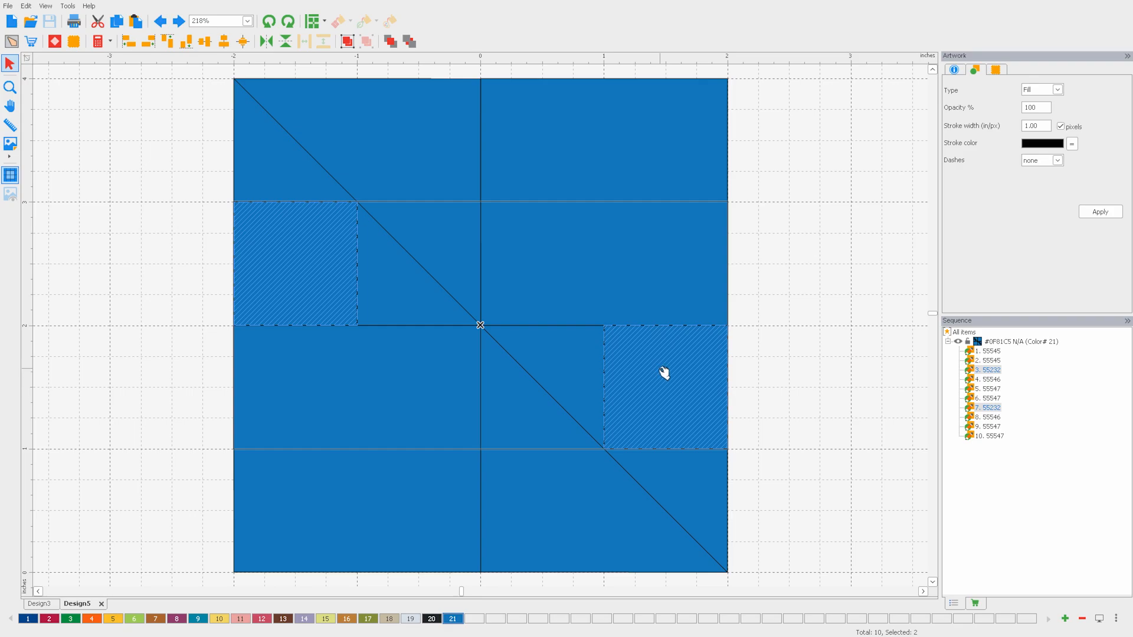
{"action": "left_click", "coordinate": [326, 619]}
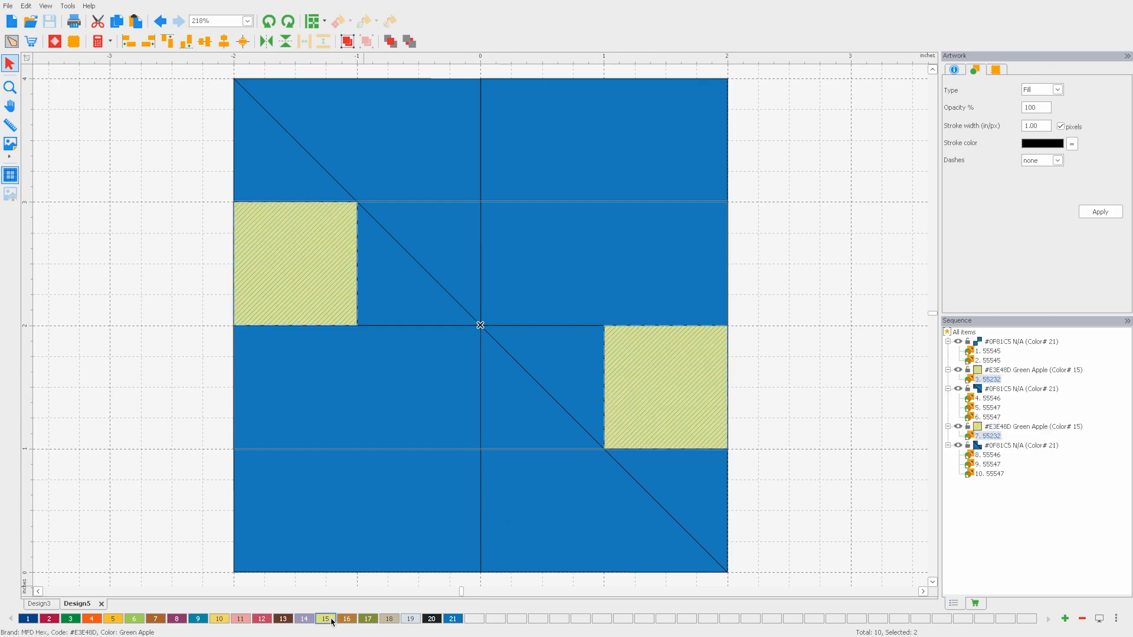
- Recolor the two large squares with Passion Rose, palette color 12
{"action": "left_click", "coordinate": [372, 494]}
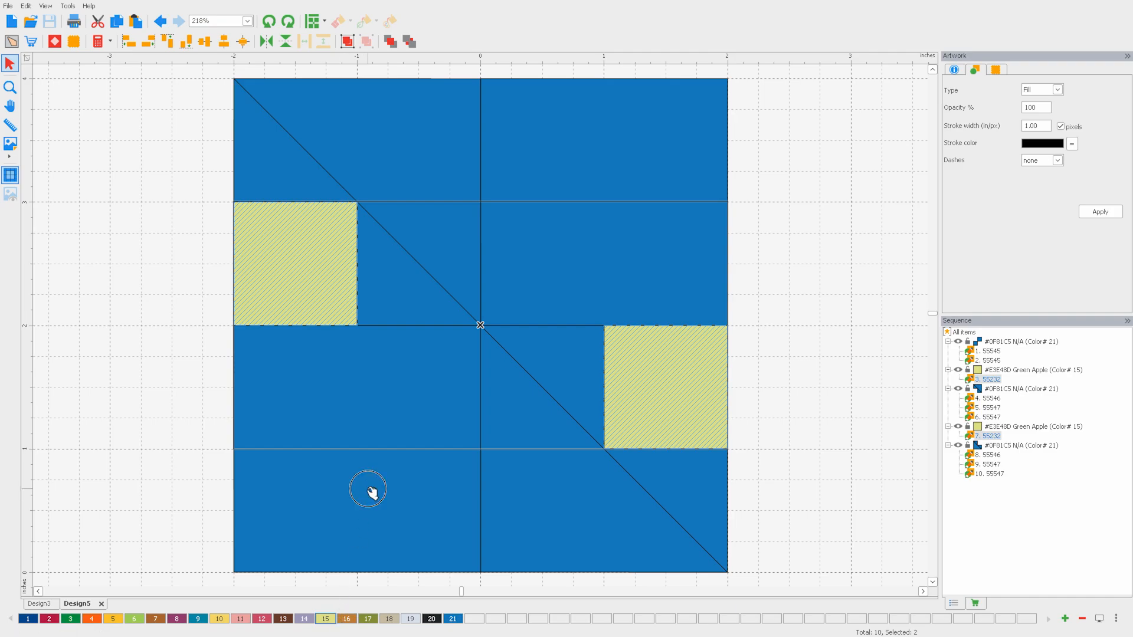
{"action": "left_click", "coordinate": [567, 306], "text": "shift"}
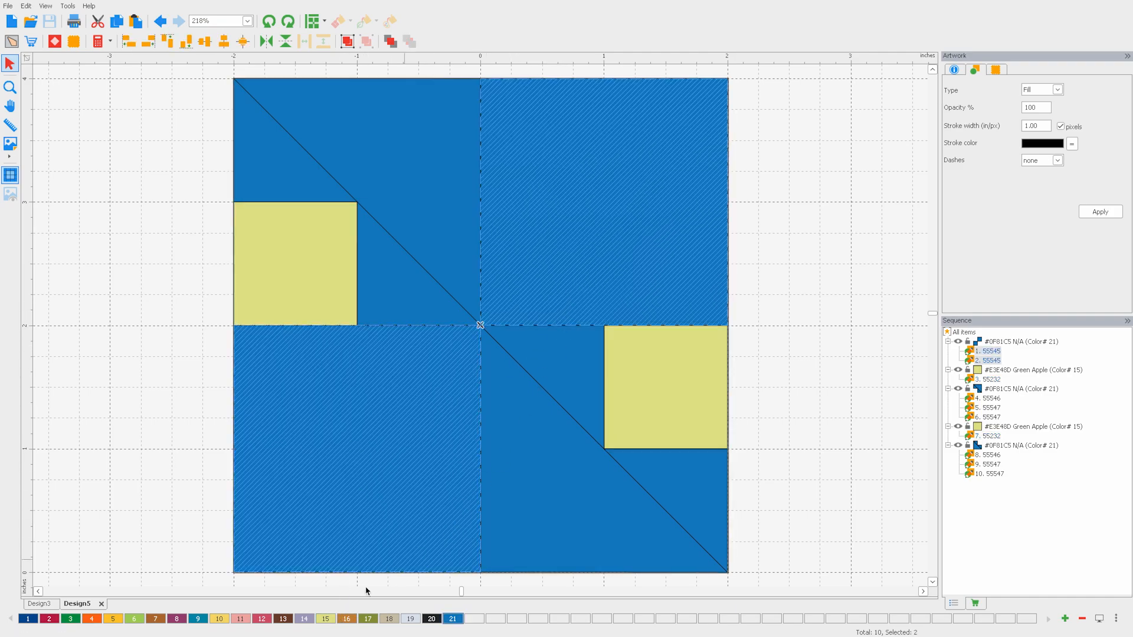
{"action": "left_click", "coordinate": [261, 618]}
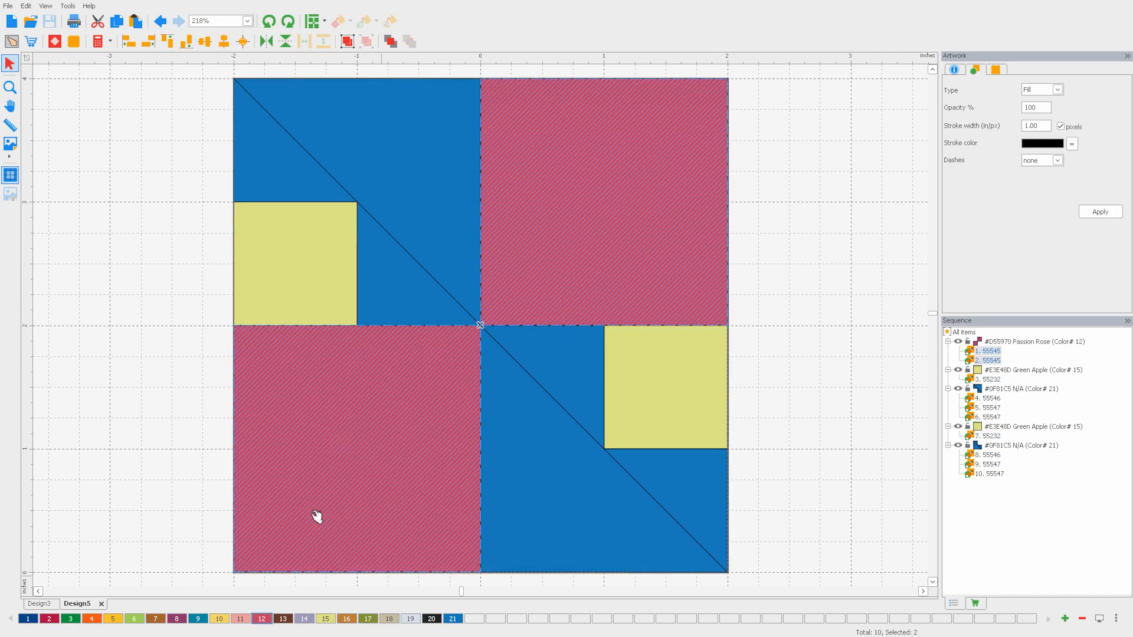
- Recolor the two large triangles with Parrot Green, palette color 6, and clear the selection
{"action": "left_click", "coordinate": [407, 227]}
{"action": "left_click", "coordinate": [520, 402], "text": "shift"}
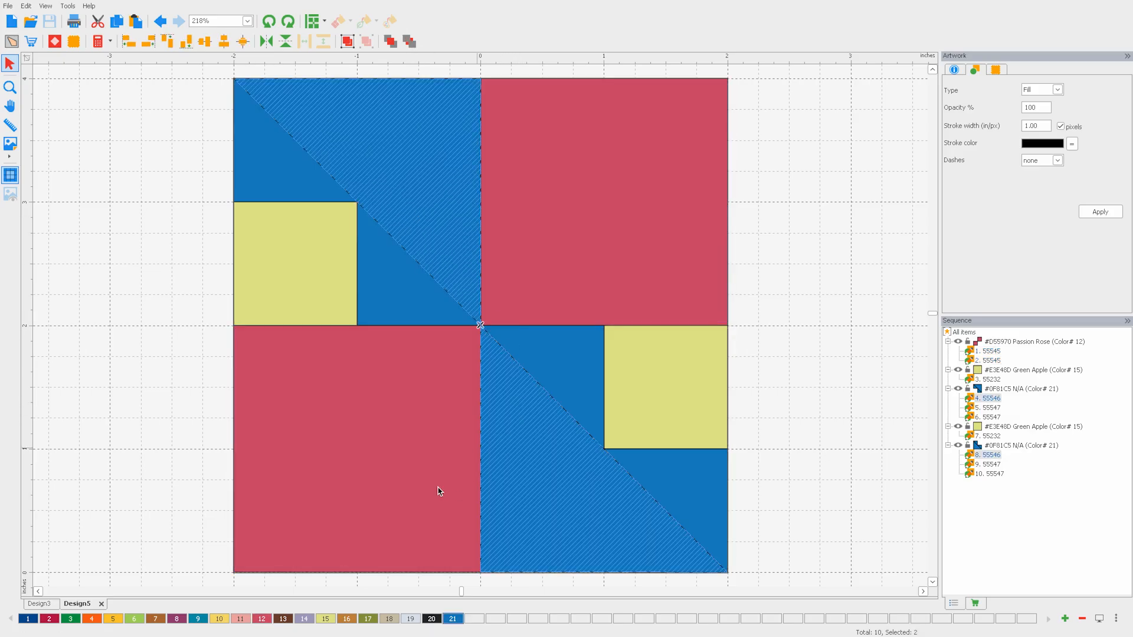
{"action": "left_click", "coordinate": [135, 620]}
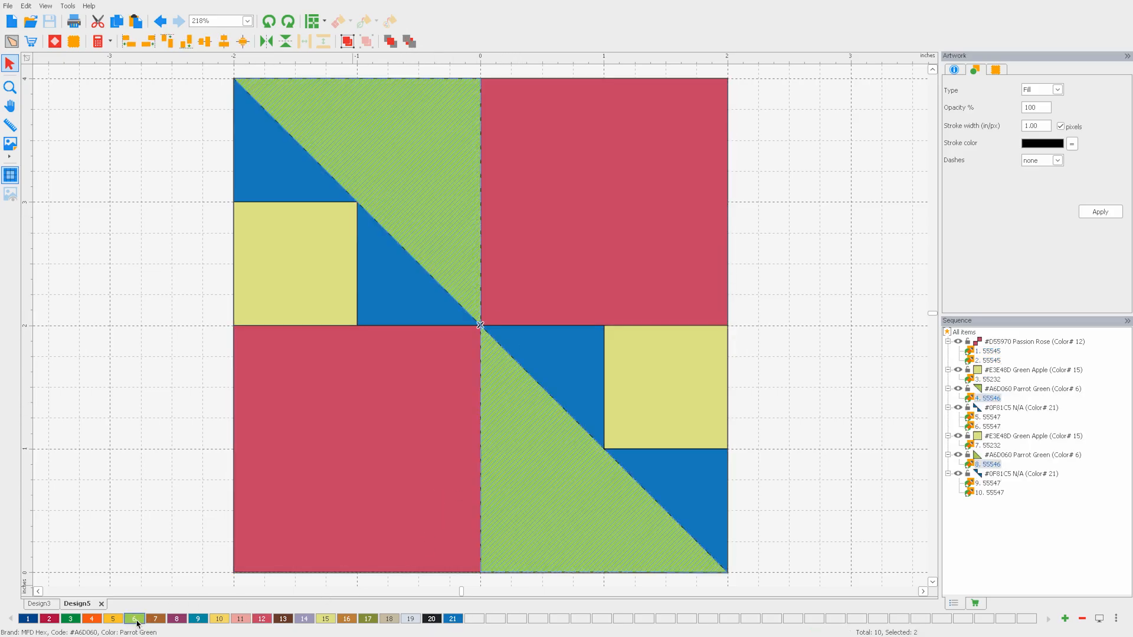
{"action": "left_click", "coordinate": [127, 552]}
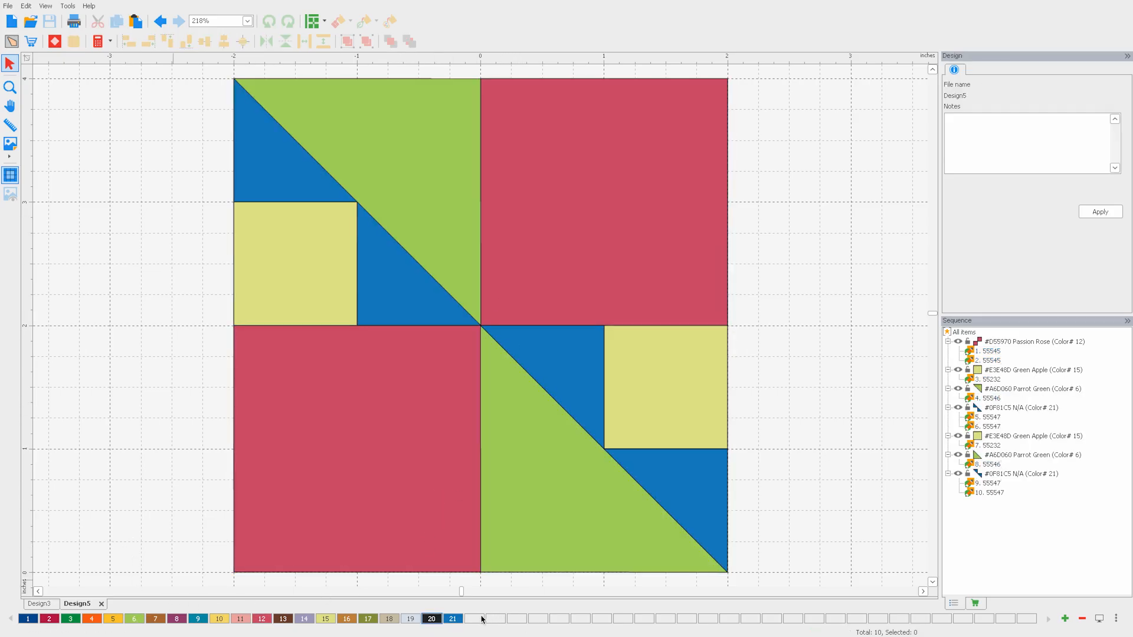
- Replace palette color 21, used by the small triangles, with Celadon #83CCB4 from the MFD Hex palette
{"action": "double_click", "coordinate": [453, 619]}
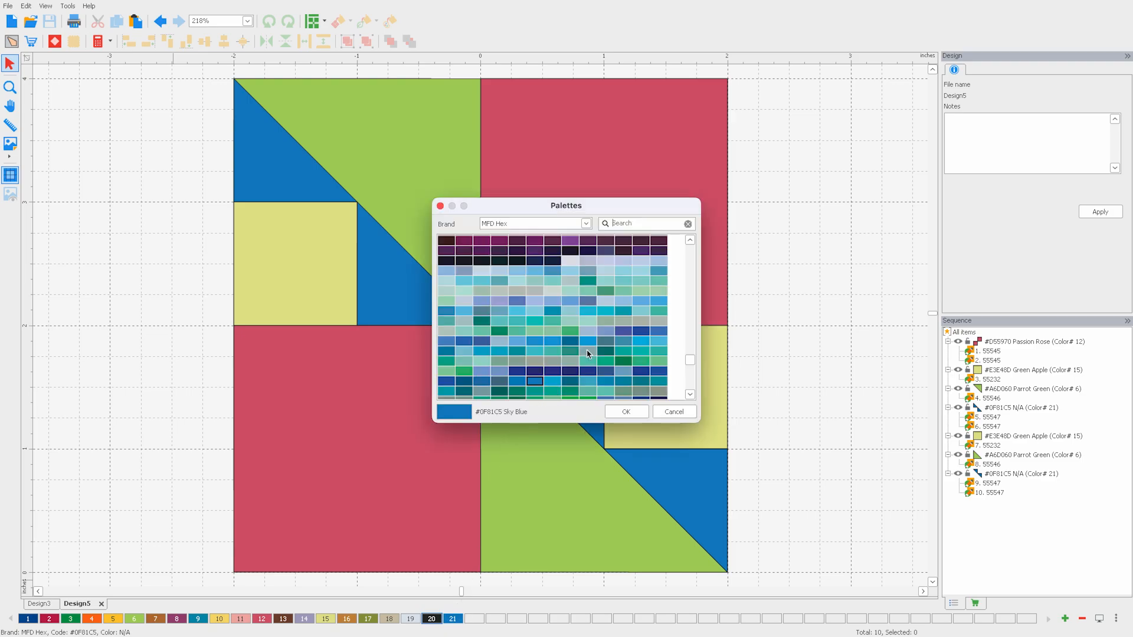
{"action": "left_click", "coordinate": [623, 291]}
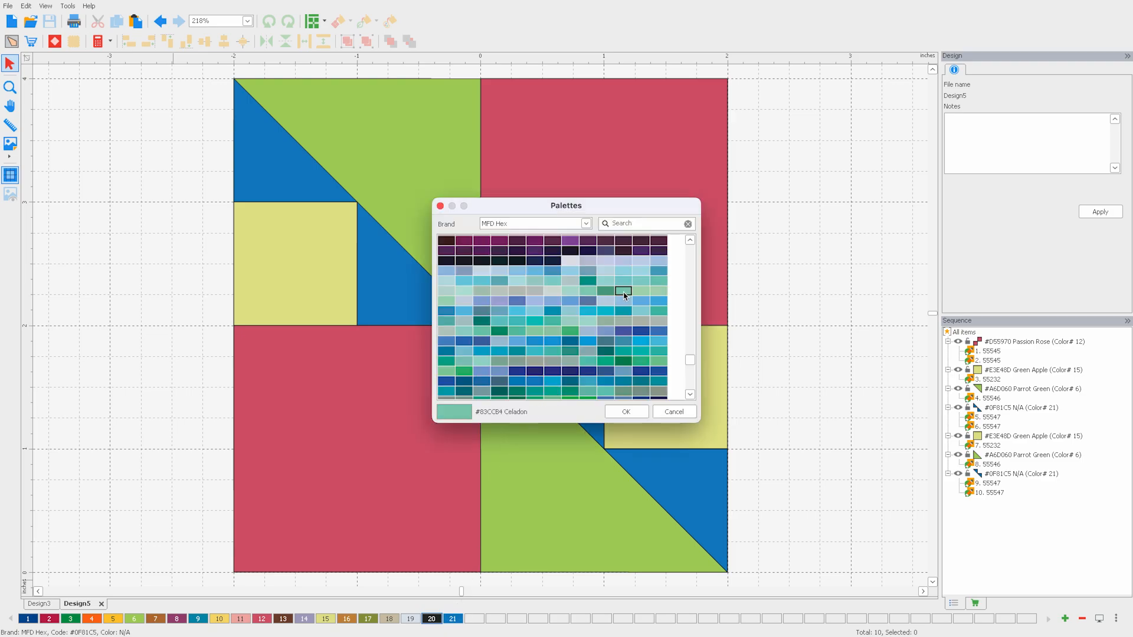
{"action": "left_click", "coordinate": [643, 412]}
{"action": "scroll", "coordinate": [169, 182], "scroll_direction": "down", "scroll_amount": 1}
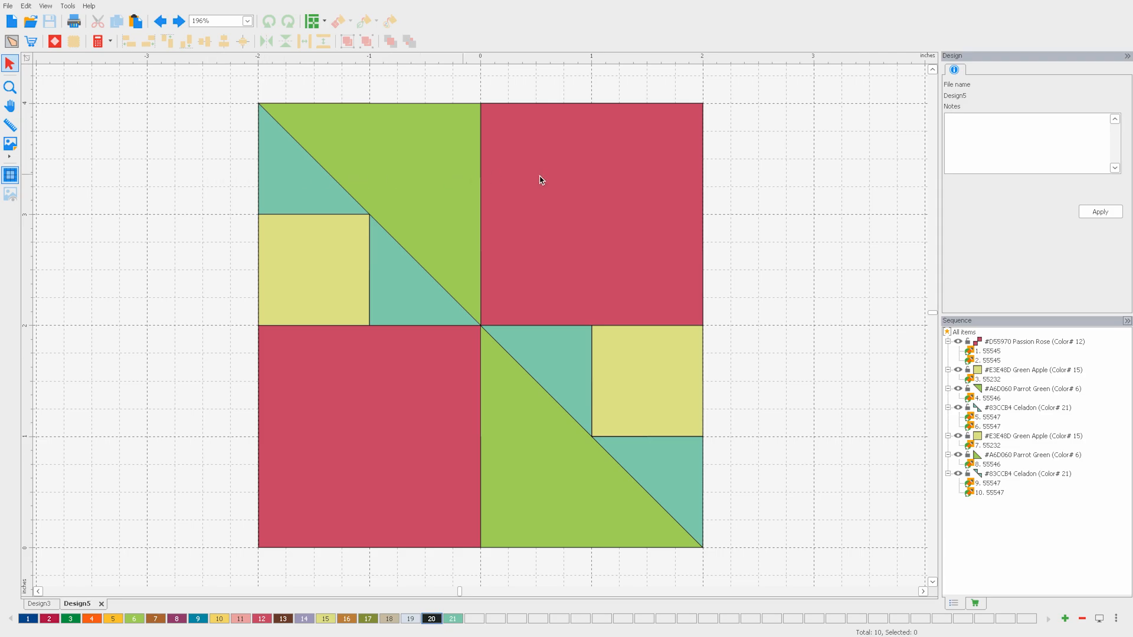
- Fill the block's upper-right large square with the Grunge fabric 30150-249
{"action": "left_click", "coordinate": [583, 180]}
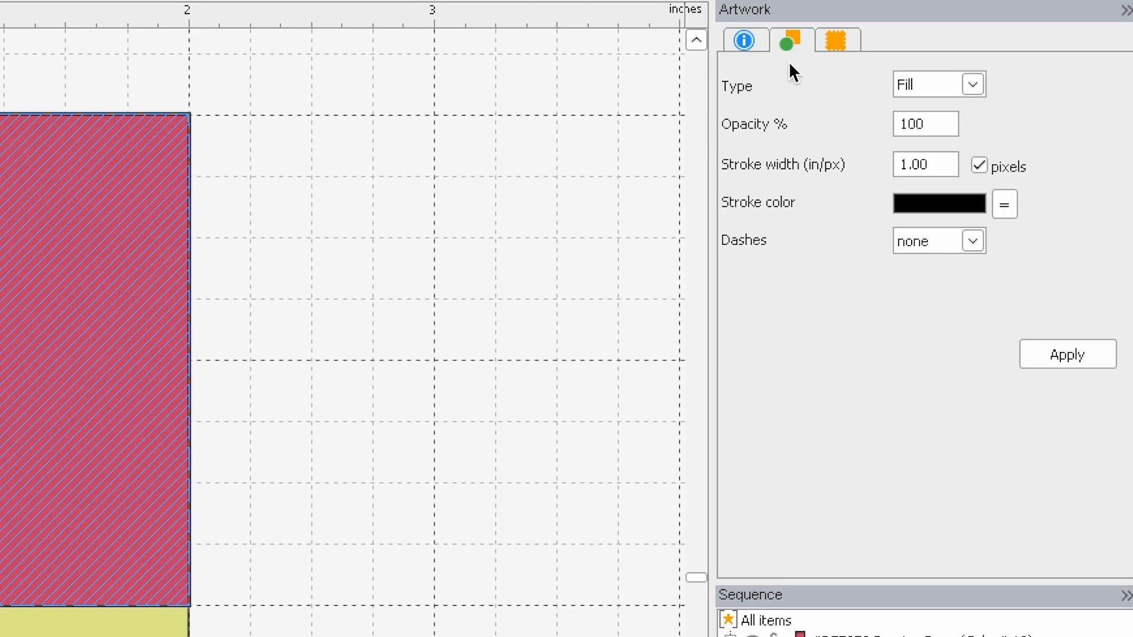
{"action": "left_click", "coordinate": [836, 50]}
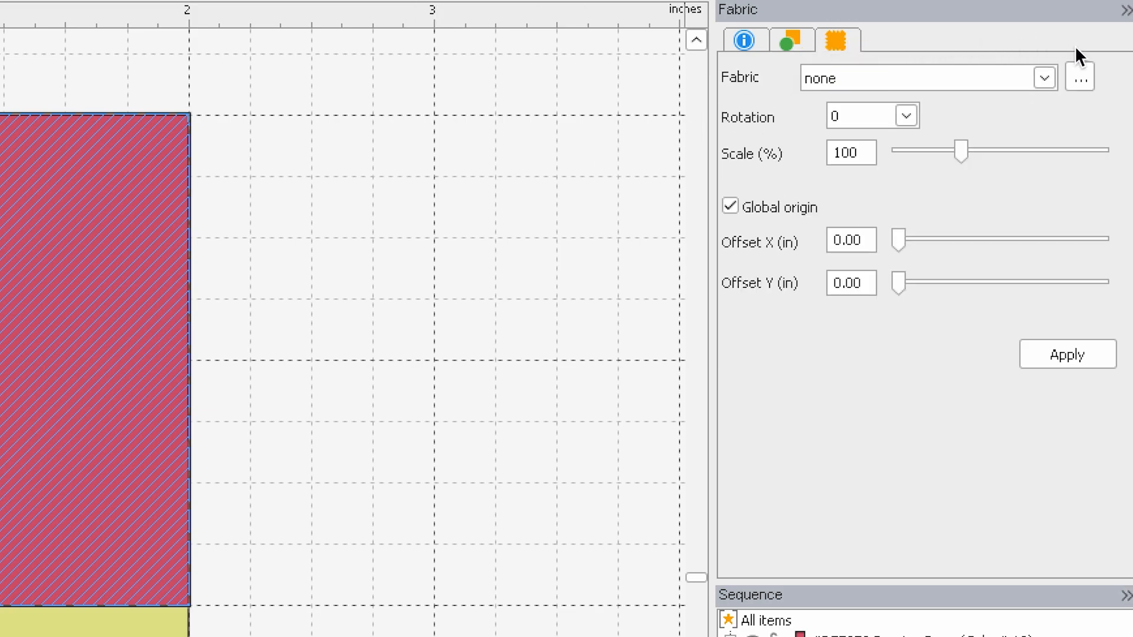
{"action": "left_click", "coordinate": [1078, 75]}
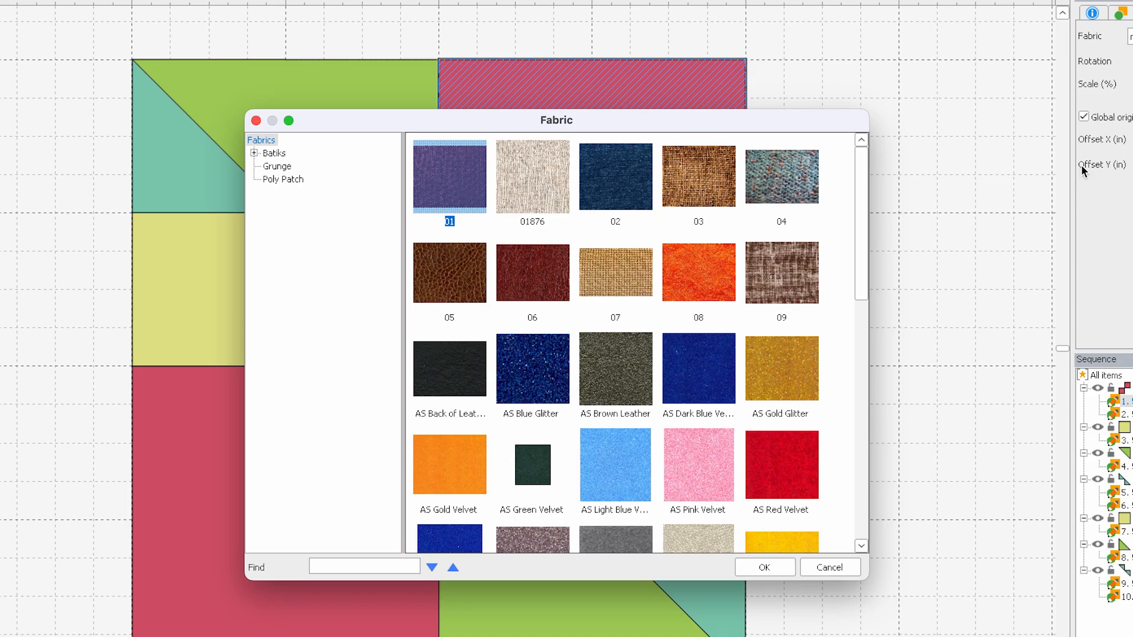
{"action": "left_click", "coordinate": [277, 166]}
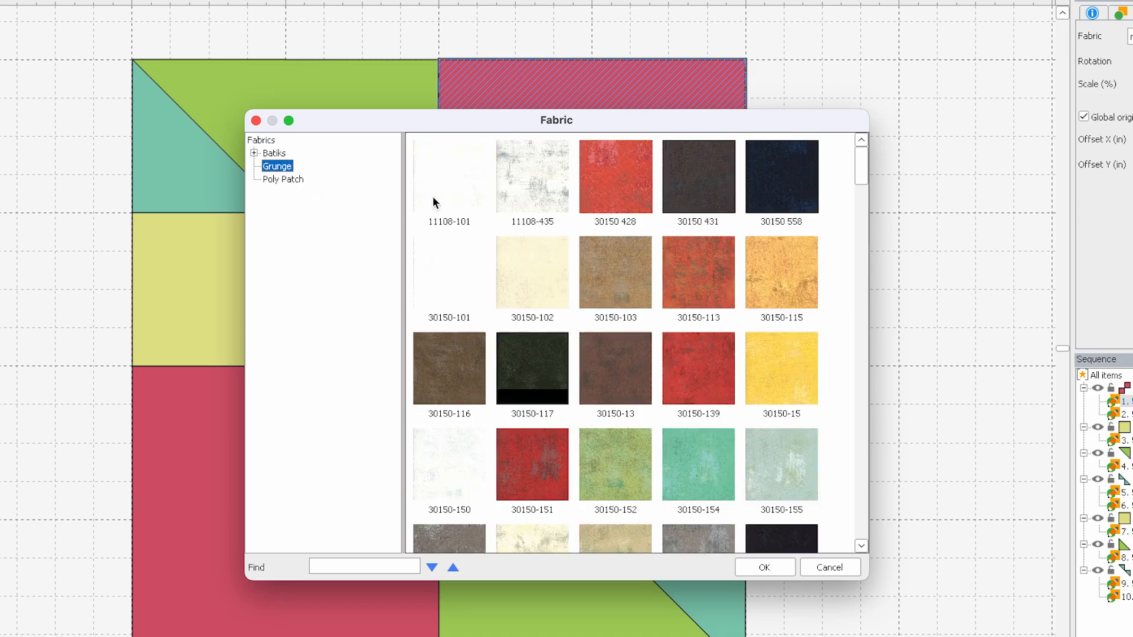
{"action": "scroll", "coordinate": [610, 359], "scroll_direction": "down", "scroll_amount": 5}
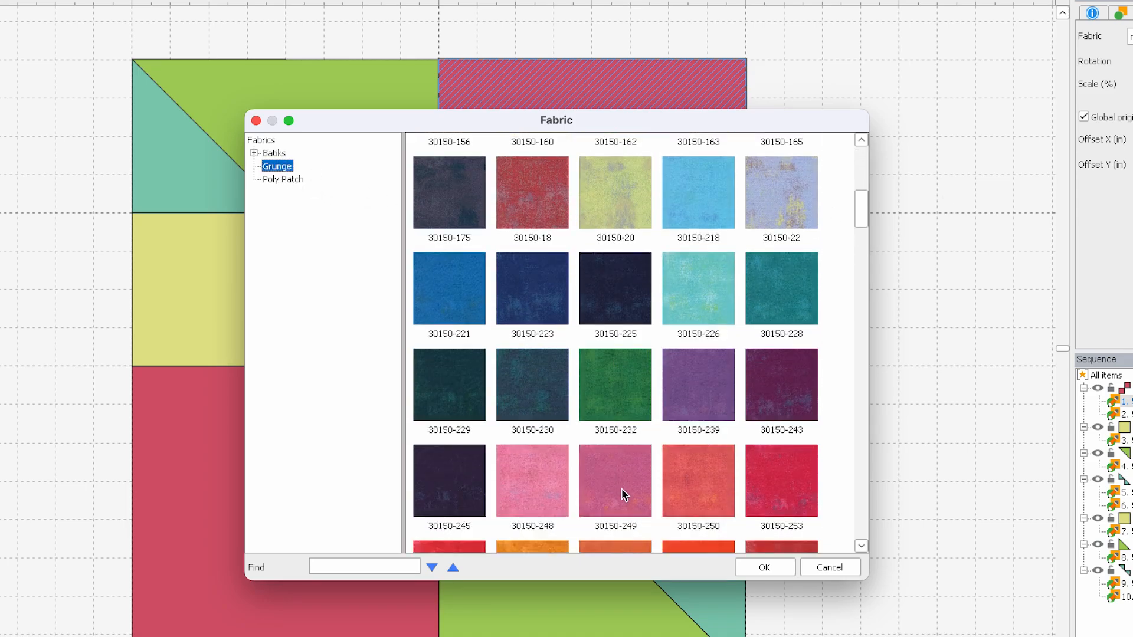
{"action": "left_click", "coordinate": [621, 489]}
{"action": "left_click", "coordinate": [761, 565]}
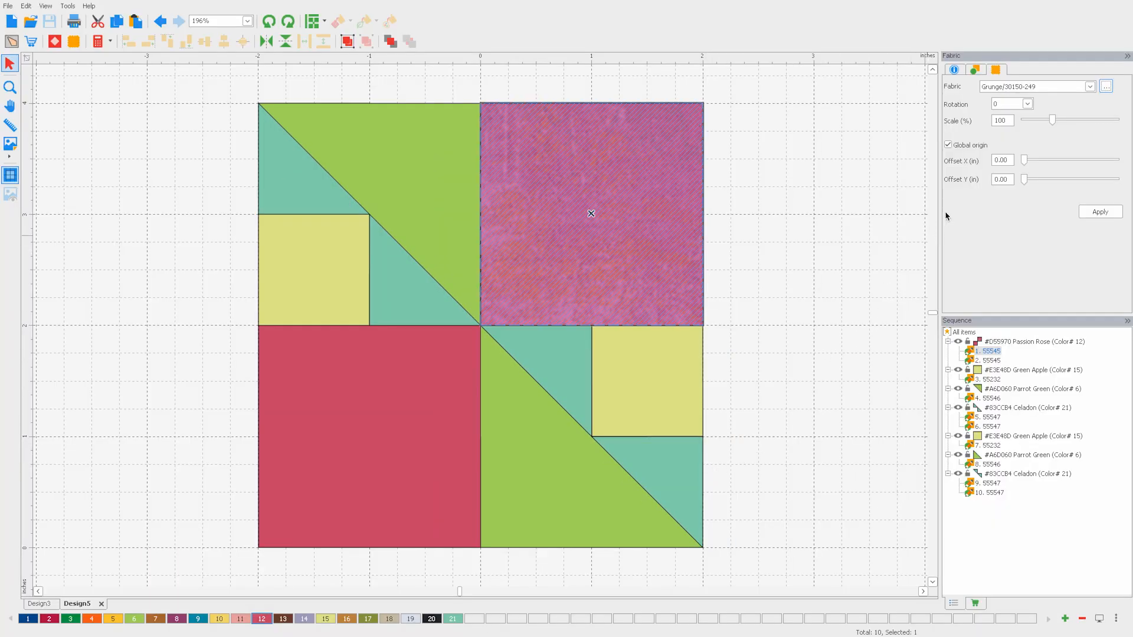
- Set the square's fabric scale to 105% and its X offset to -8.90 in, and apply the settings
{"action": "left_click_drag", "start_coordinate": [1054, 122], "coordinate": [1054, 120]}
{"action": "left_click_drag", "start_coordinate": [1028, 158], "coordinate": [1030, 164]}
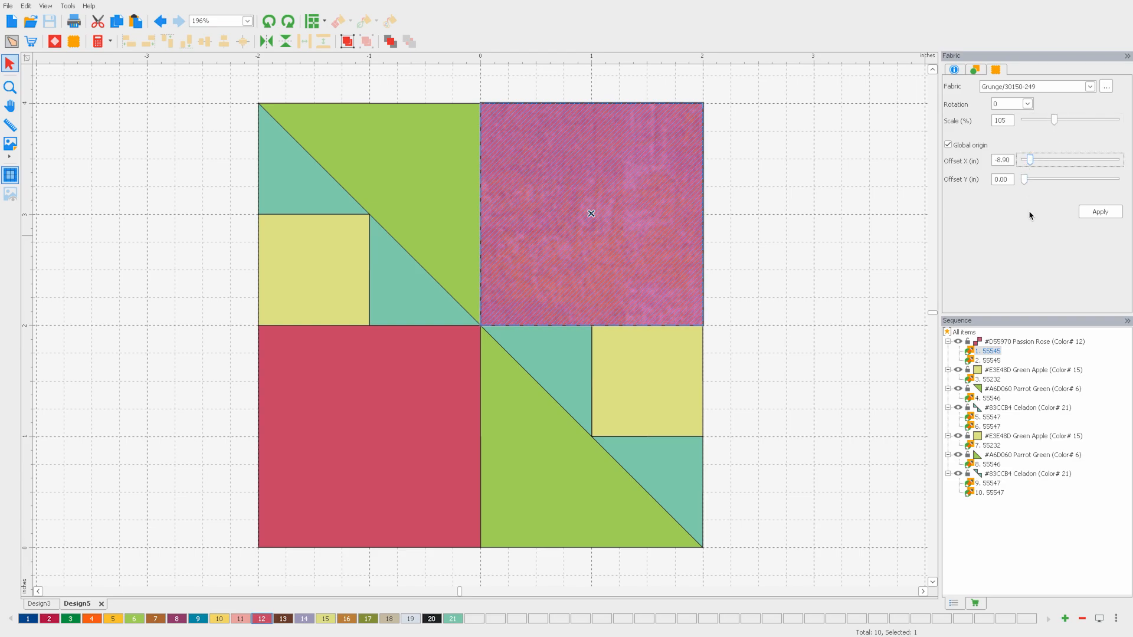
{"action": "left_click", "coordinate": [1100, 214]}
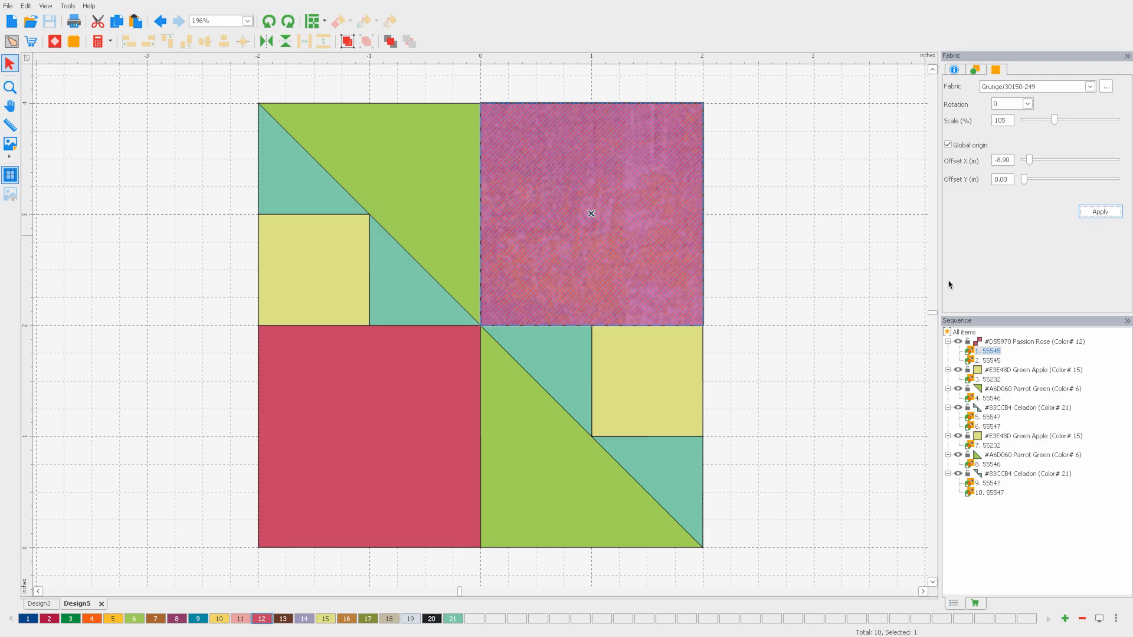
- Clear the selection and save the block design as a Piecer Quilt Block named Turn Table in the 4) Custom folder
{"action": "left_click", "coordinate": [787, 252]}
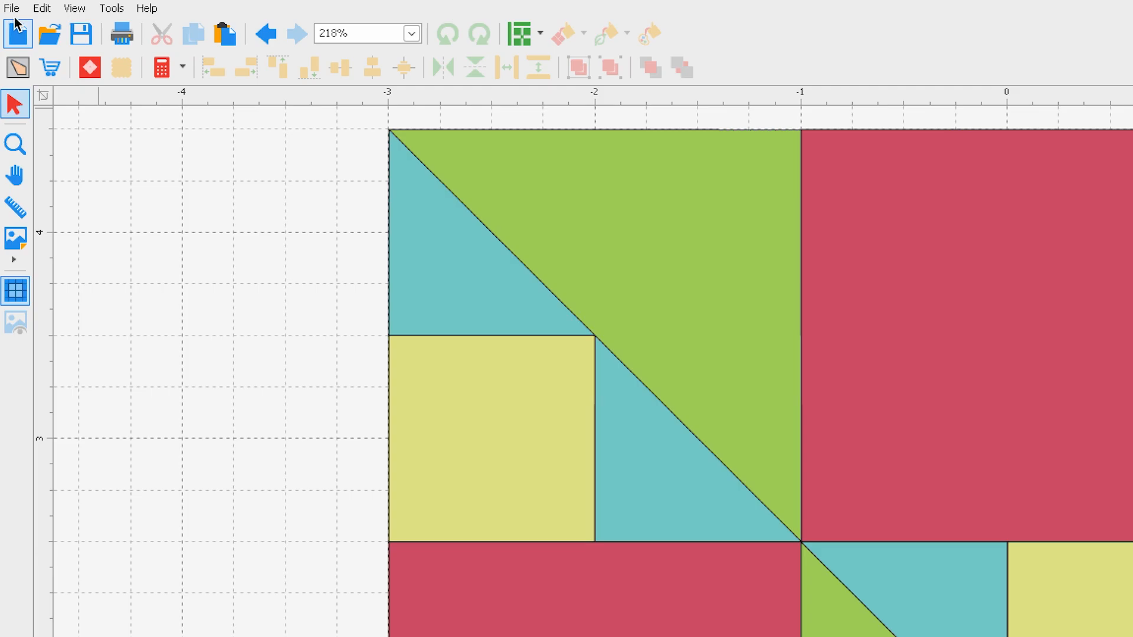
{"action": "left_click", "coordinate": [7, 6]}
{"action": "mouse_move", "coordinate": [81, 85]}
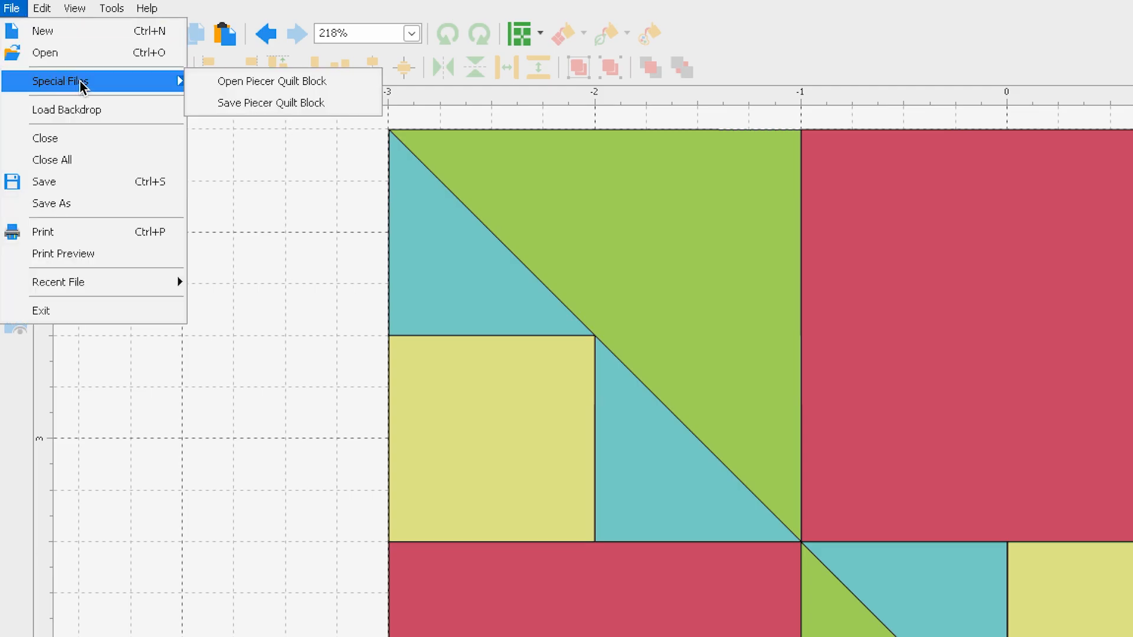
{"action": "left_click", "coordinate": [222, 105]}
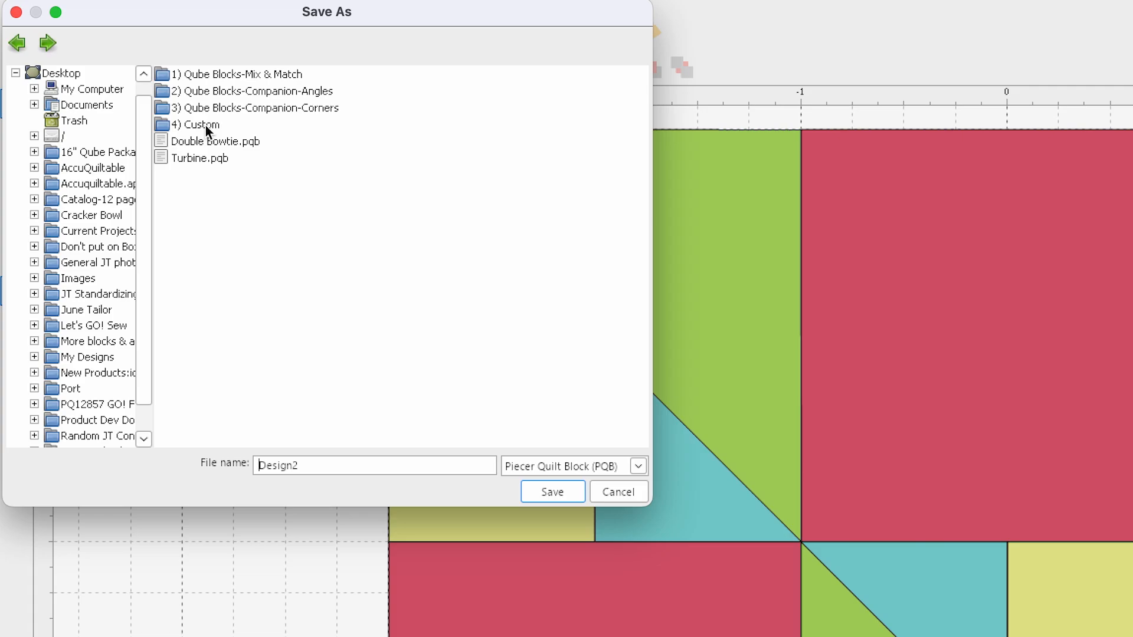
{"action": "double_click", "coordinate": [206, 125]}
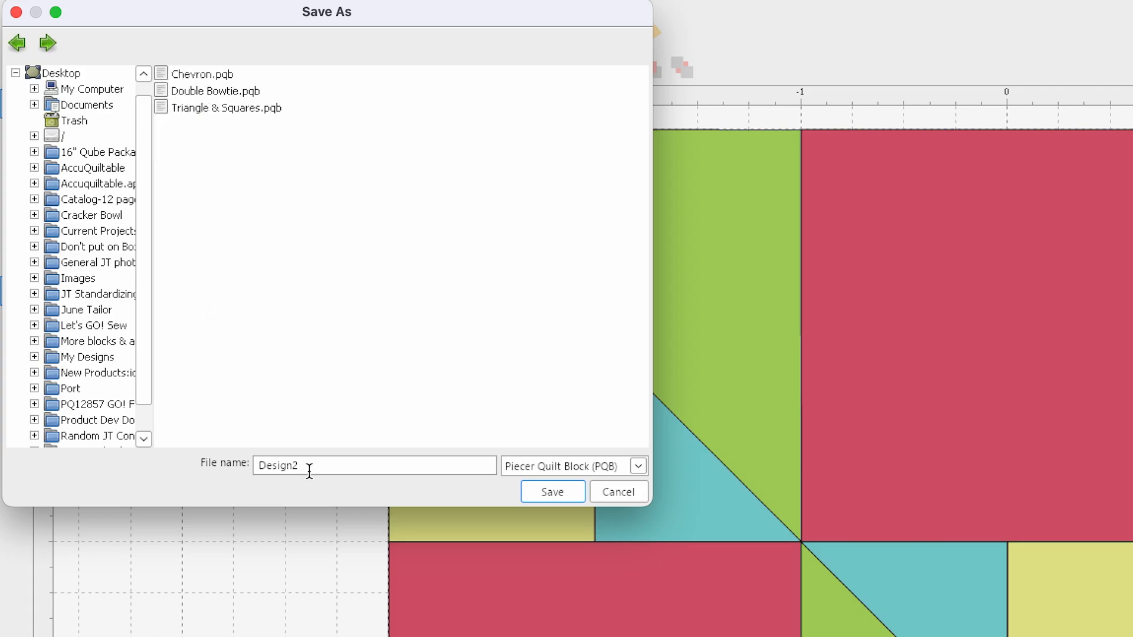
{"action": "double_click", "coordinate": [251, 466]}
{"action": "type", "text": "Turn Table"}
{"action": "left_click", "coordinate": [551, 491]}
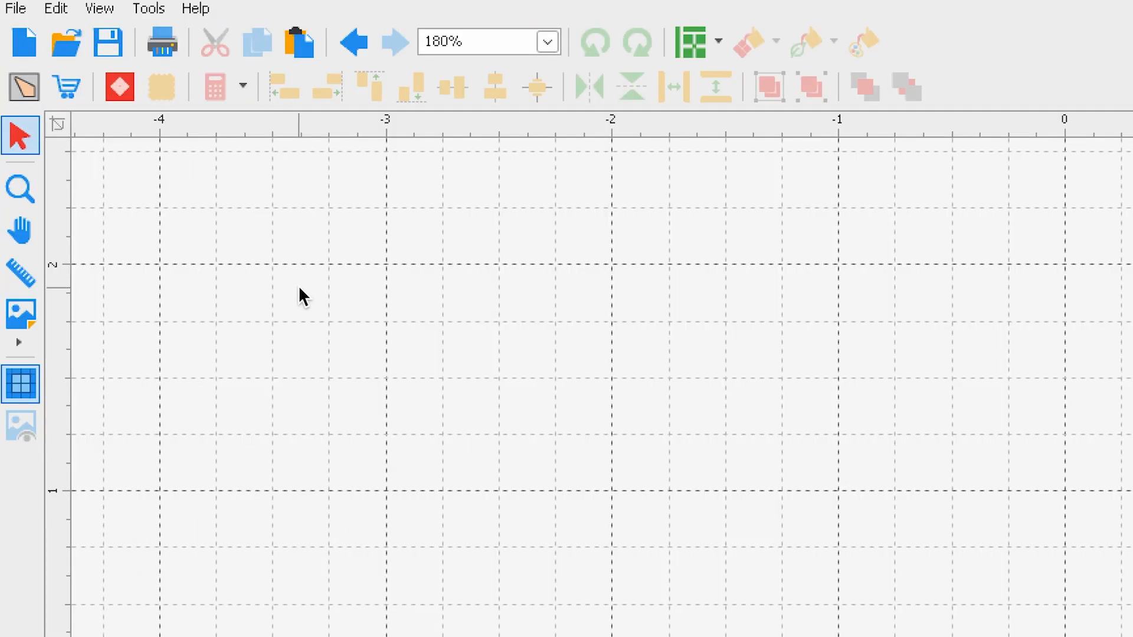
- Open the quilt block library and select the Turn Table block from the 4) Custom category
{"action": "left_click", "coordinate": [128, 82]}
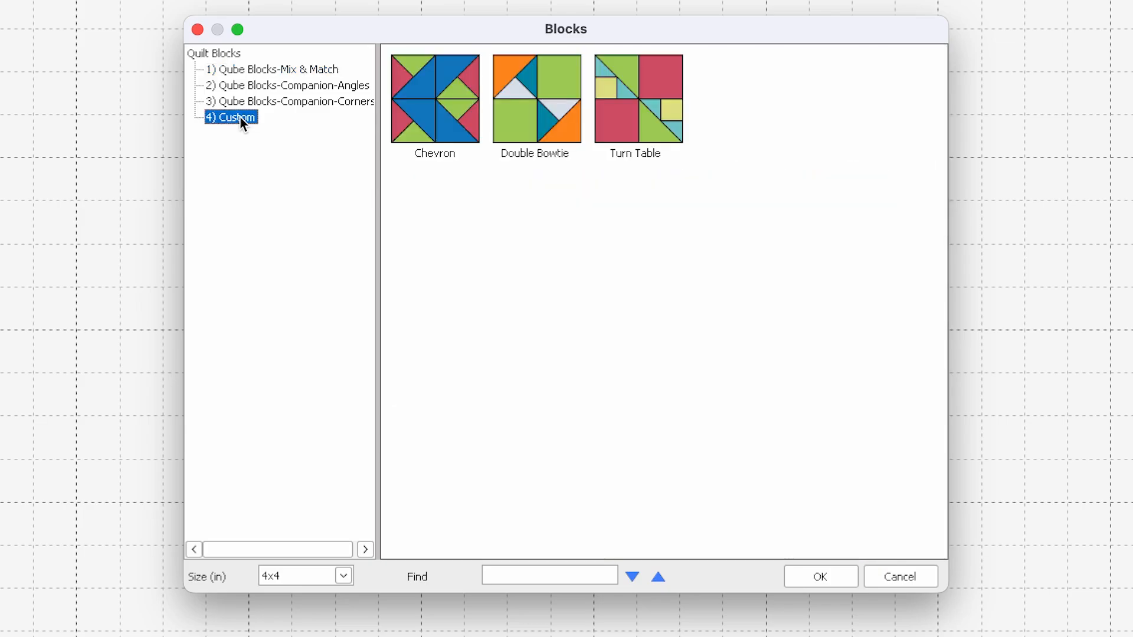
{"action": "left_click", "coordinate": [633, 117]}
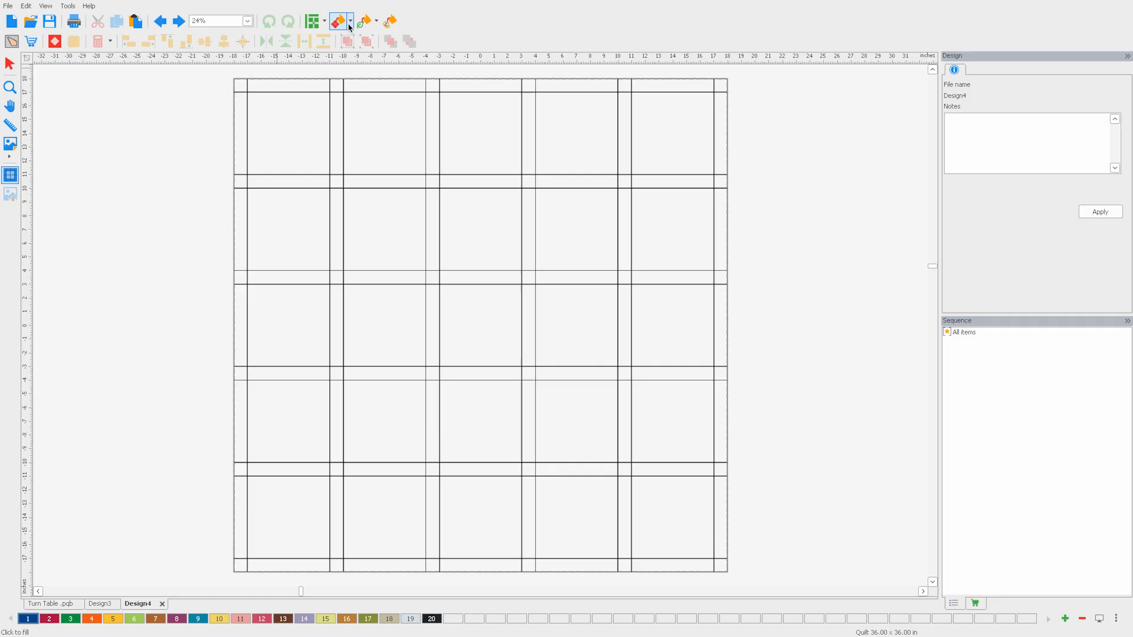
- Fill three quilt layout cells with the custom Turn Table block: the first two in the top row and the second in the row below
{"action": "left_click", "coordinate": [350, 21]}
{"action": "left_click", "coordinate": [371, 35]}
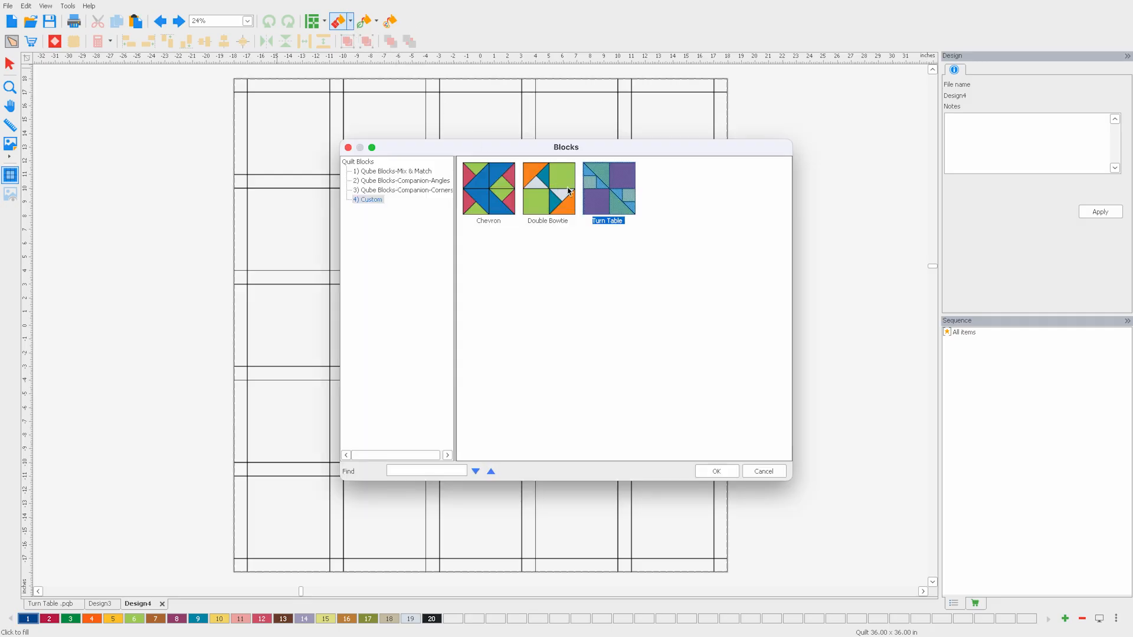
{"action": "left_click", "coordinate": [715, 471]}
{"action": "left_click", "coordinate": [313, 142]}
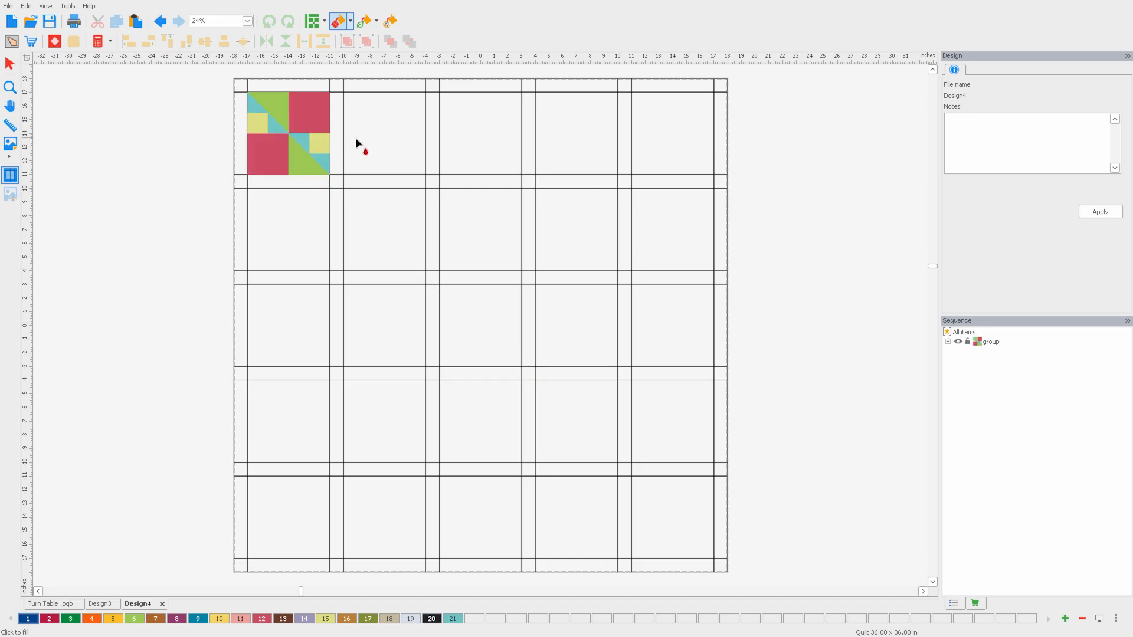
{"action": "left_click", "coordinate": [363, 147]}
{"action": "left_click", "coordinate": [369, 198]}
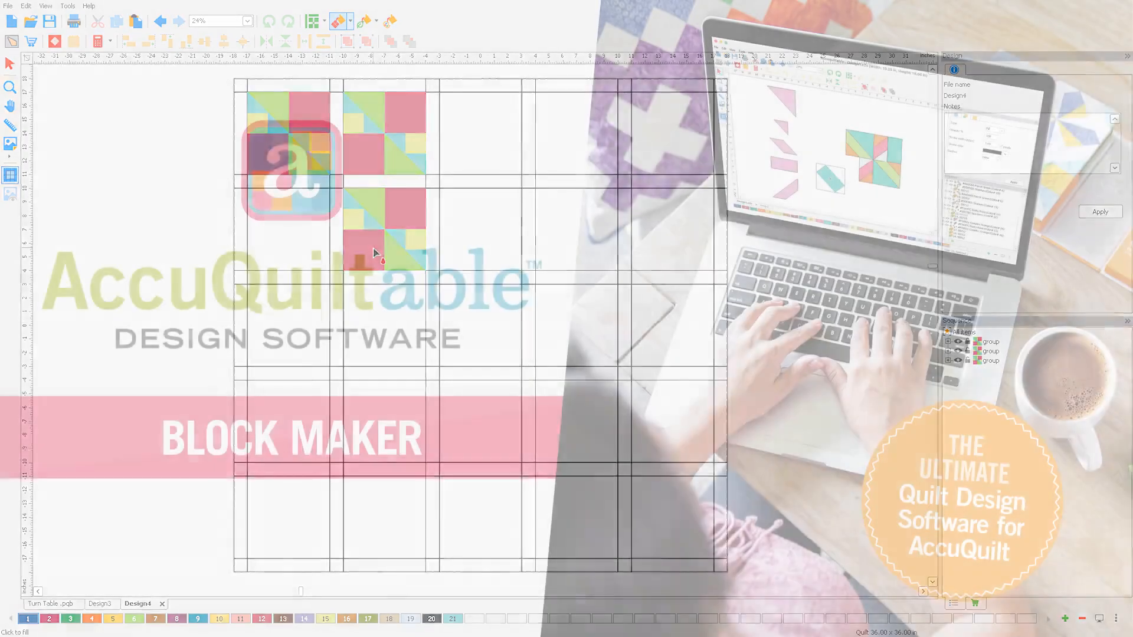